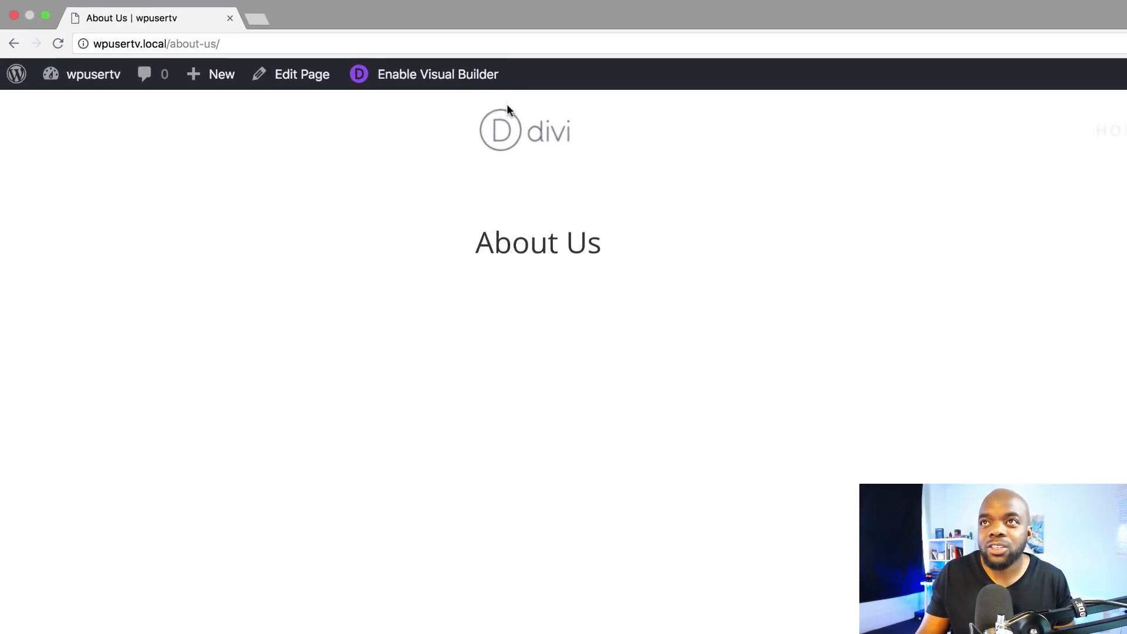
Step: Enable the Visual Builder and insert a fullwidth section holding a Fullwidth Post Title module
{"action": "left_click", "coordinate": [451, 78]}
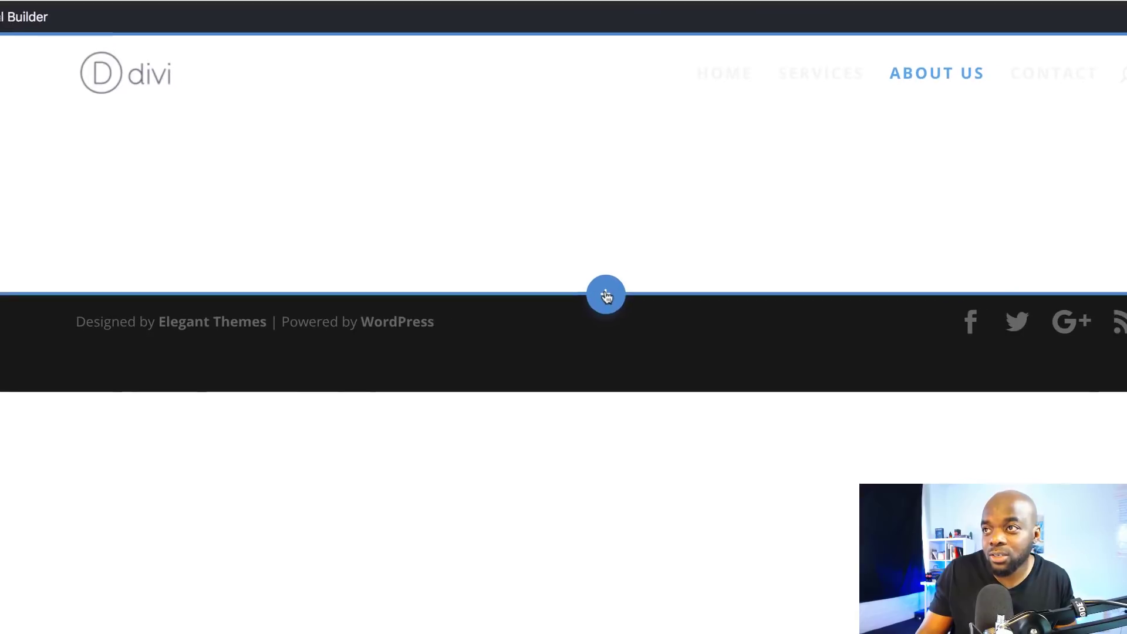
{"action": "left_click", "coordinate": [605, 295]}
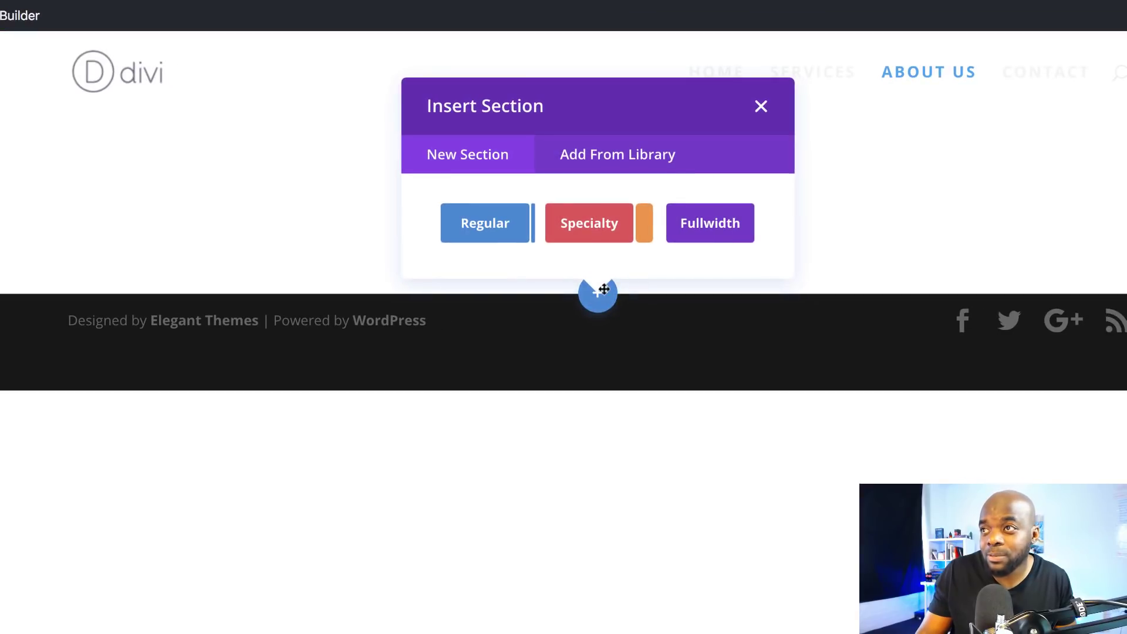
{"action": "left_click", "coordinate": [725, 233]}
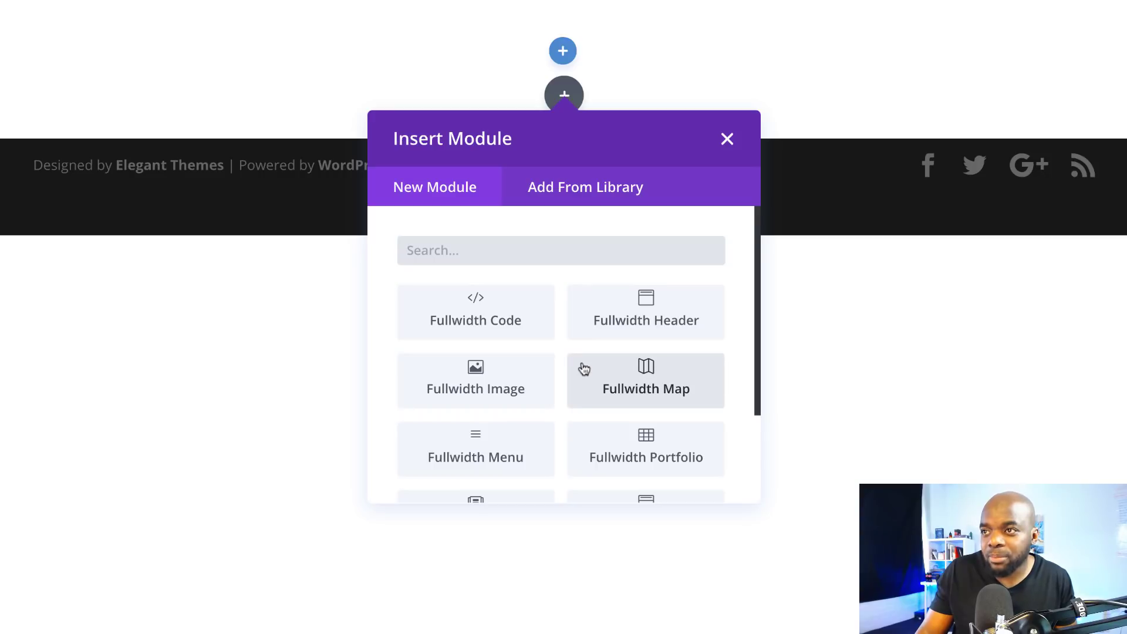
{"action": "scroll", "coordinate": [584, 368], "scroll_direction": "down", "scroll_amount": 3}
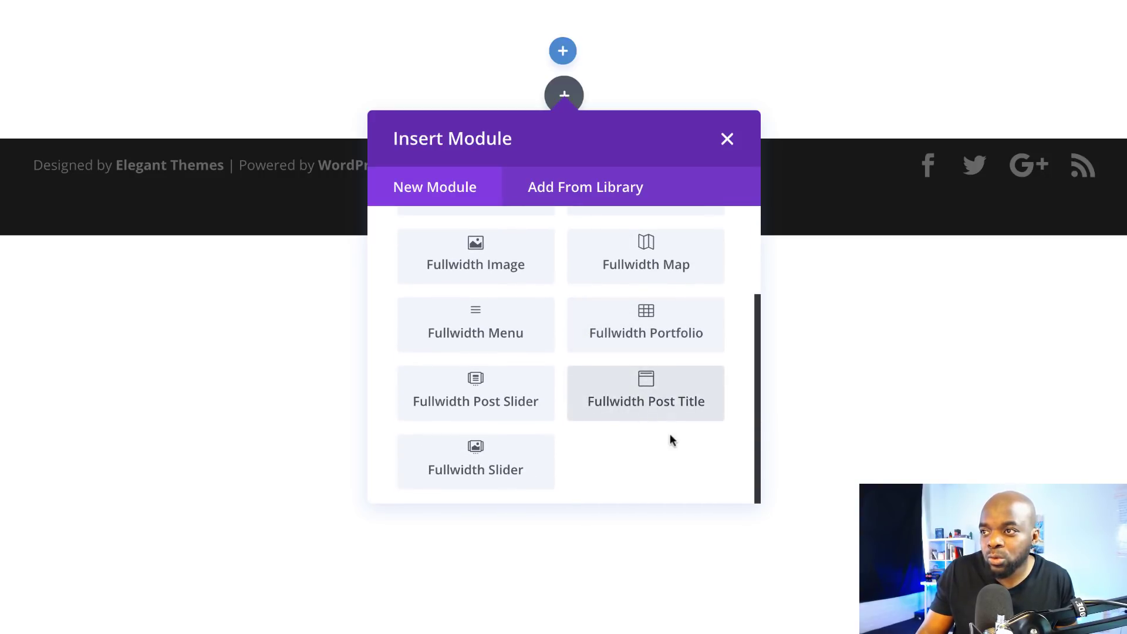
{"action": "left_click", "coordinate": [650, 397]}
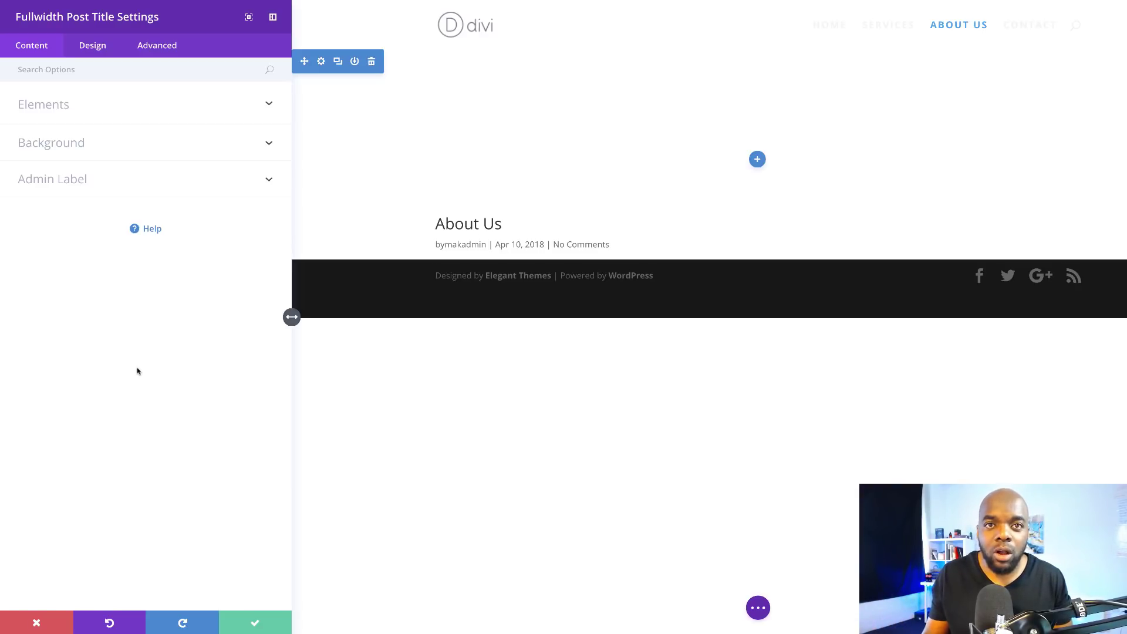
Step: Set the post title header's background colour to dark navy #003070
{"action": "left_click", "coordinate": [81, 144]}
{"action": "left_click", "coordinate": [146, 256]}
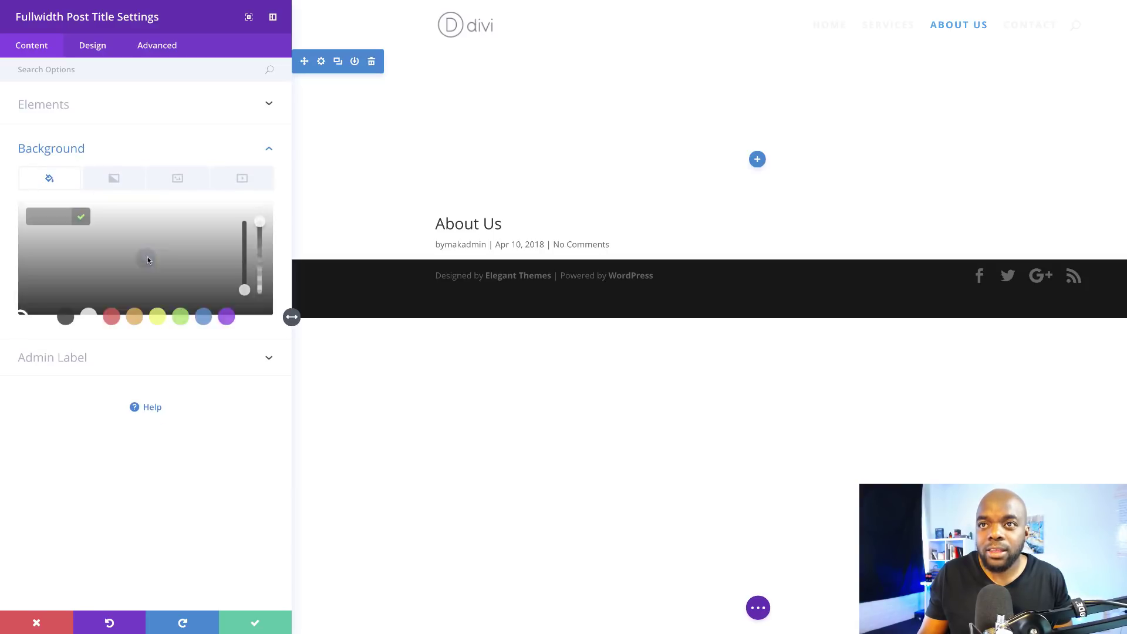
{"action": "left_click", "coordinate": [206, 317]}
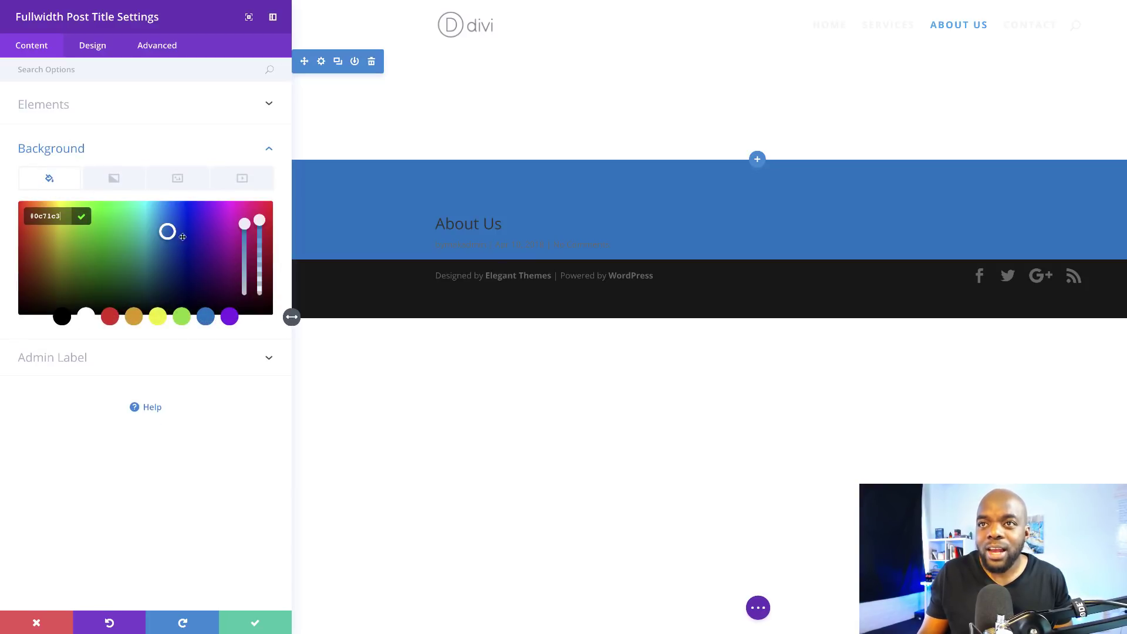
{"action": "left_click", "coordinate": [175, 274]}
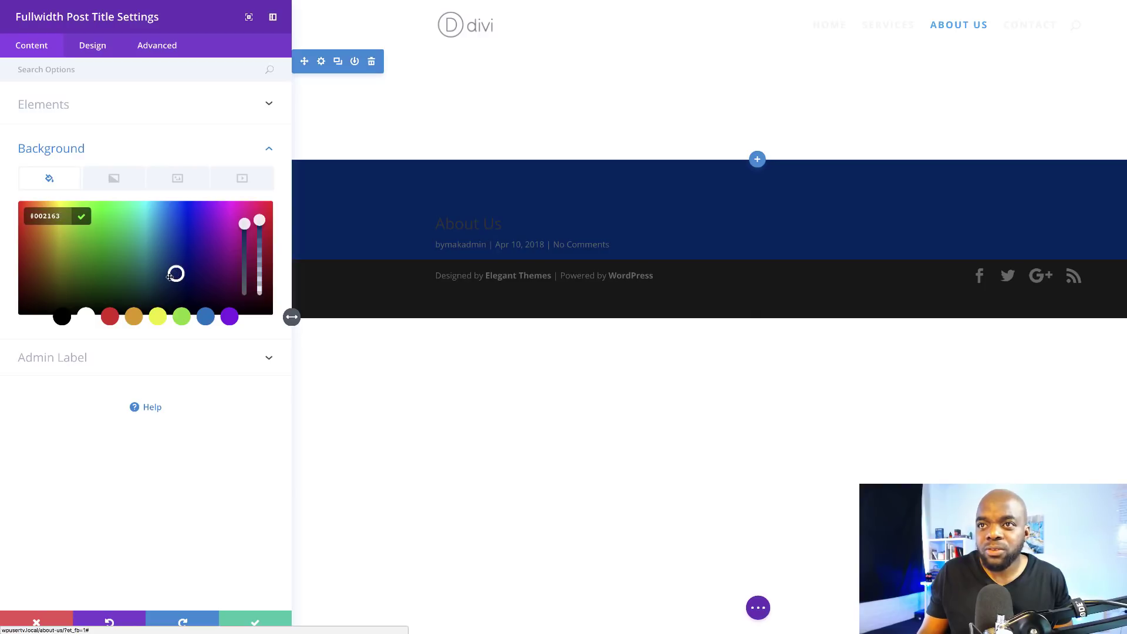
{"action": "left_click_drag", "start_coordinate": [176, 273], "coordinate": [172, 267]}
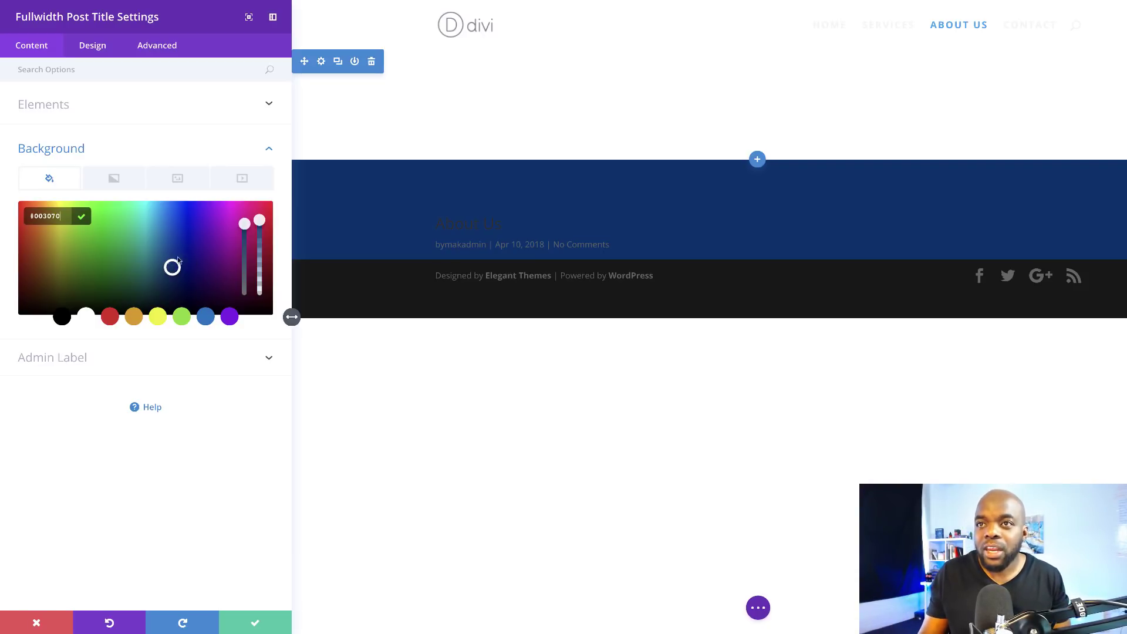
Step: Turn off Show Meta and Show Featured Image in the title's Elements settings
{"action": "left_click", "coordinate": [51, 109]}
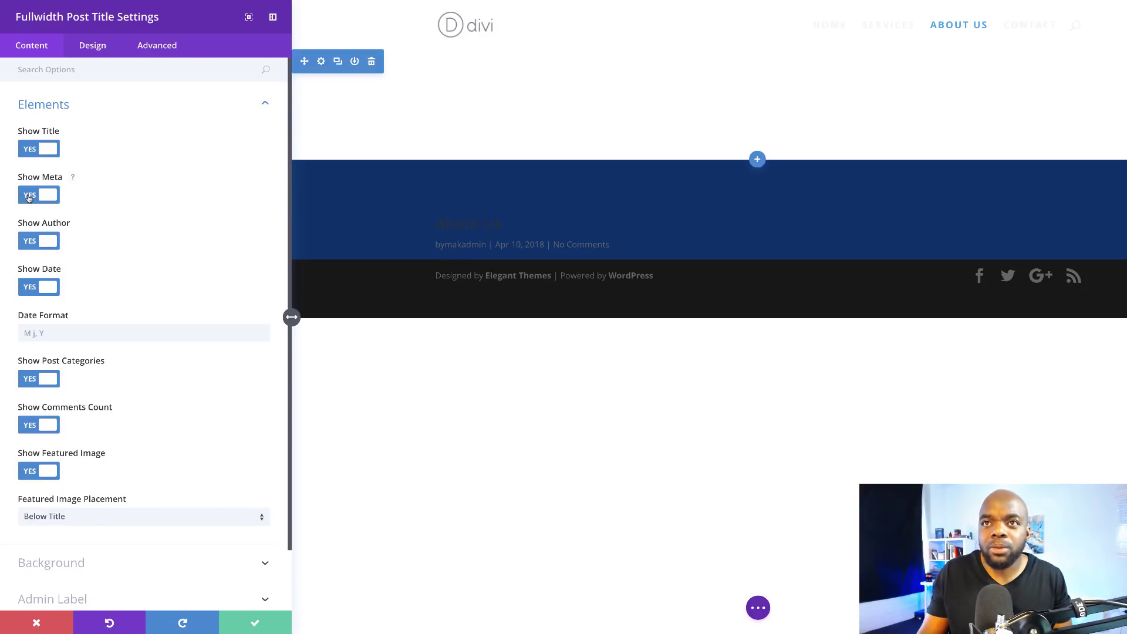
{"action": "left_click", "coordinate": [29, 197]}
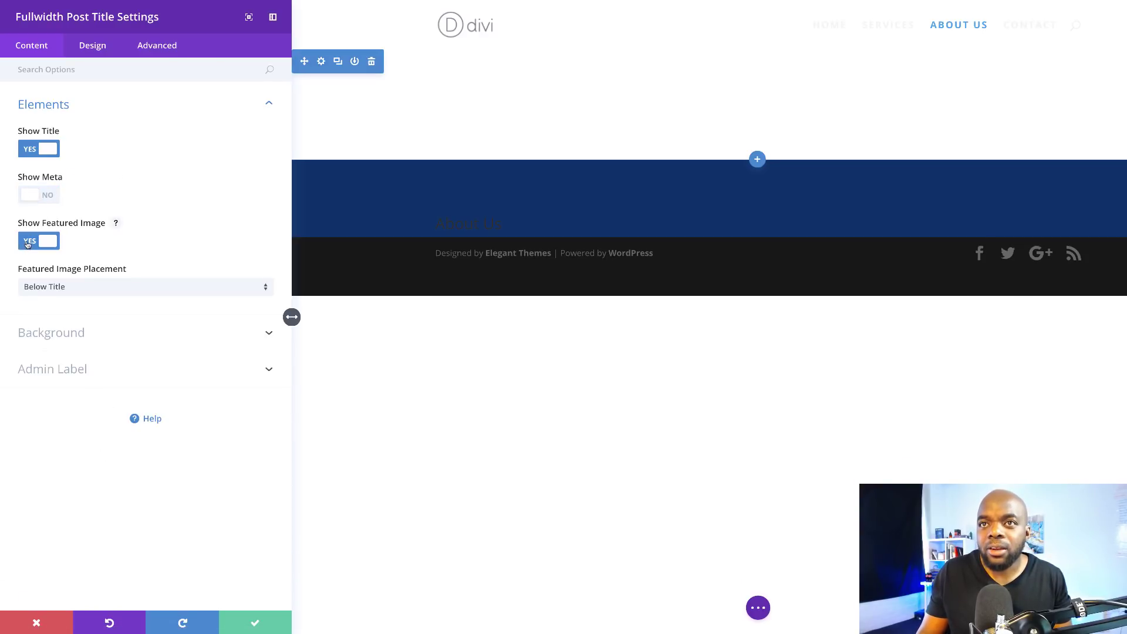
{"action": "left_click", "coordinate": [27, 244]}
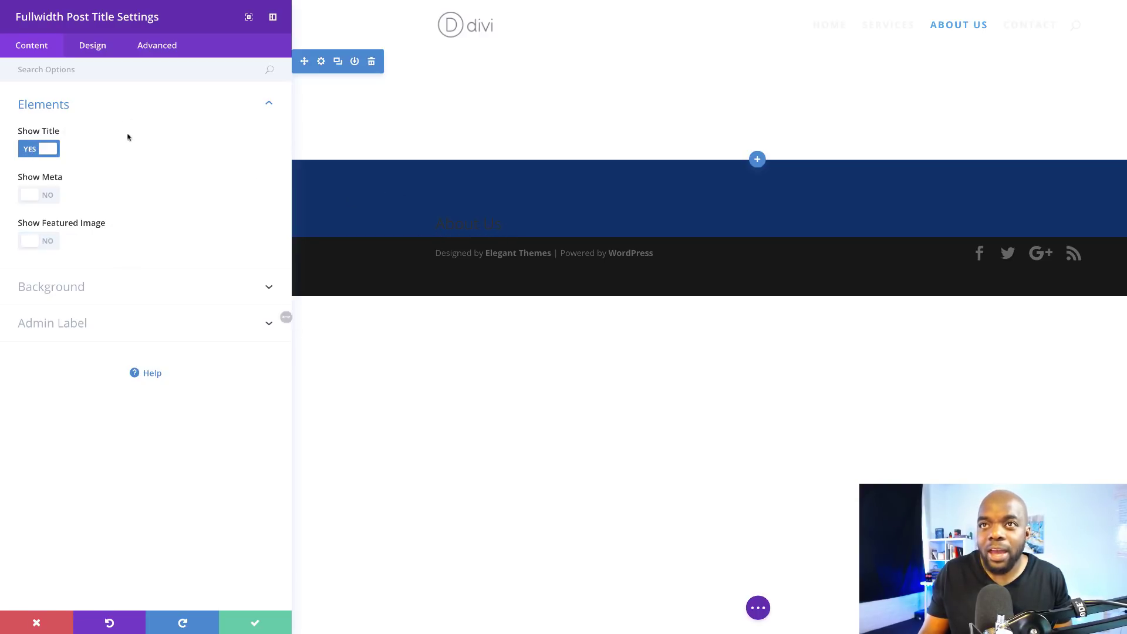
Step: Set the module's Design text colour to Light so the title appears white
{"action": "left_click", "coordinate": [95, 47]}
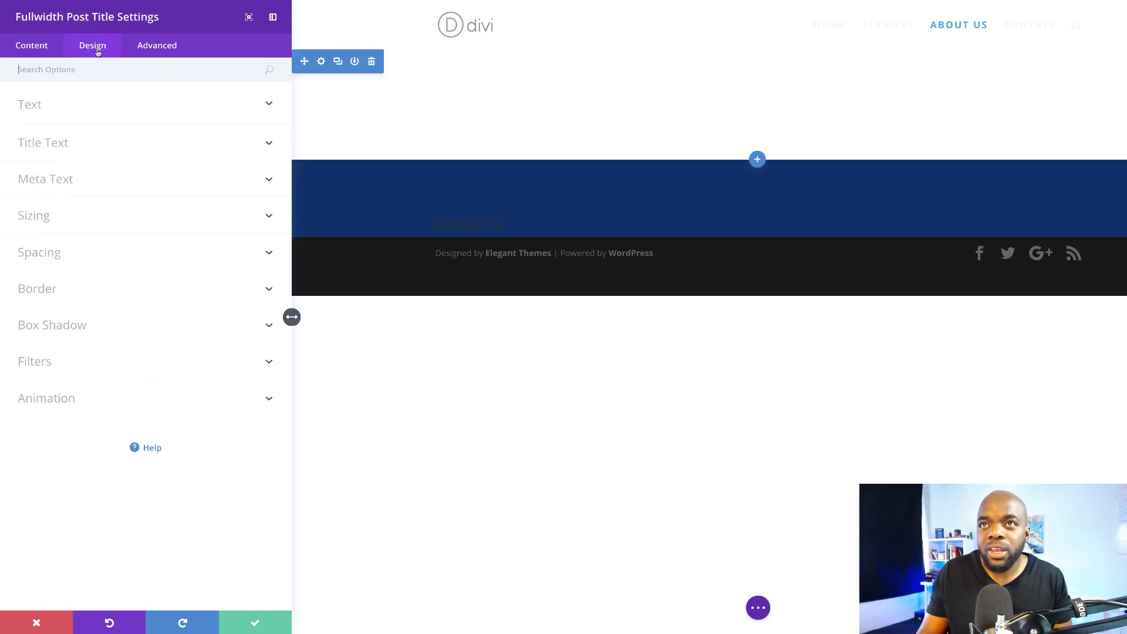
{"action": "left_click", "coordinate": [38, 109]}
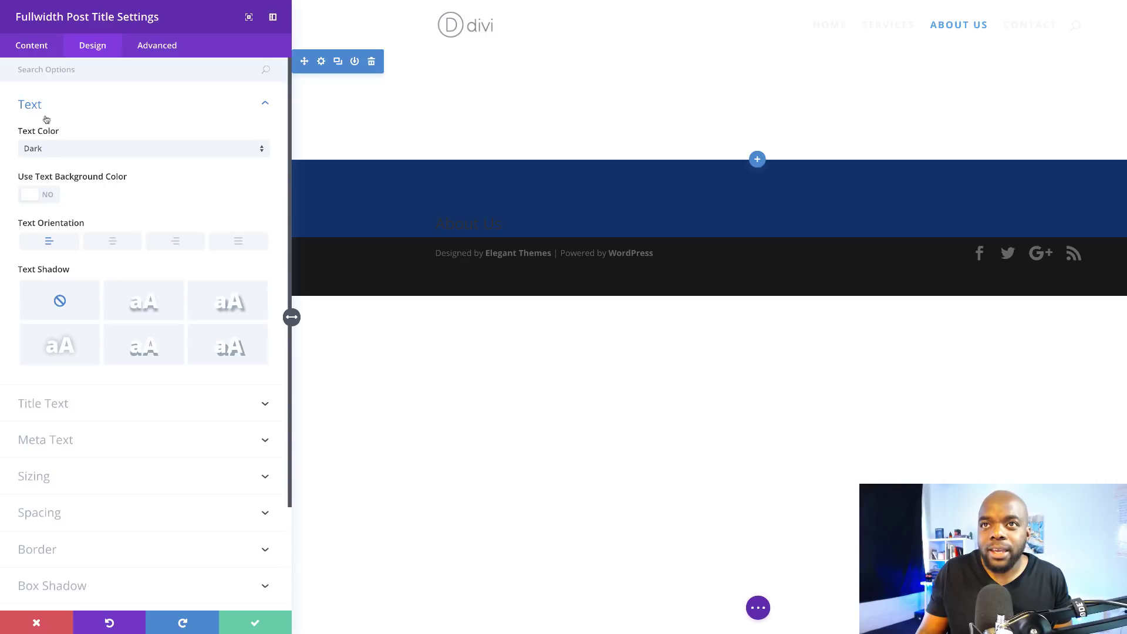
{"action": "left_click", "coordinate": [78, 149]}
{"action": "left_click", "coordinate": [64, 179]}
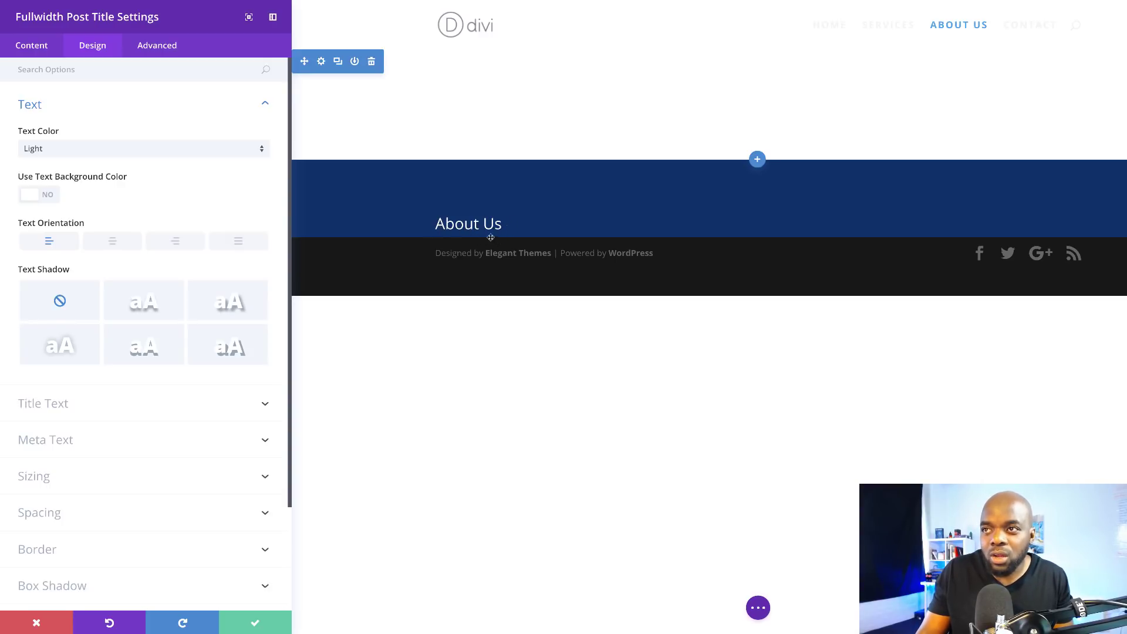
Step: Give the header a custom bottom padding of 20 and save the module settings
{"action": "scroll", "coordinate": [106, 461], "scroll_direction": "down", "scroll_amount": 1}
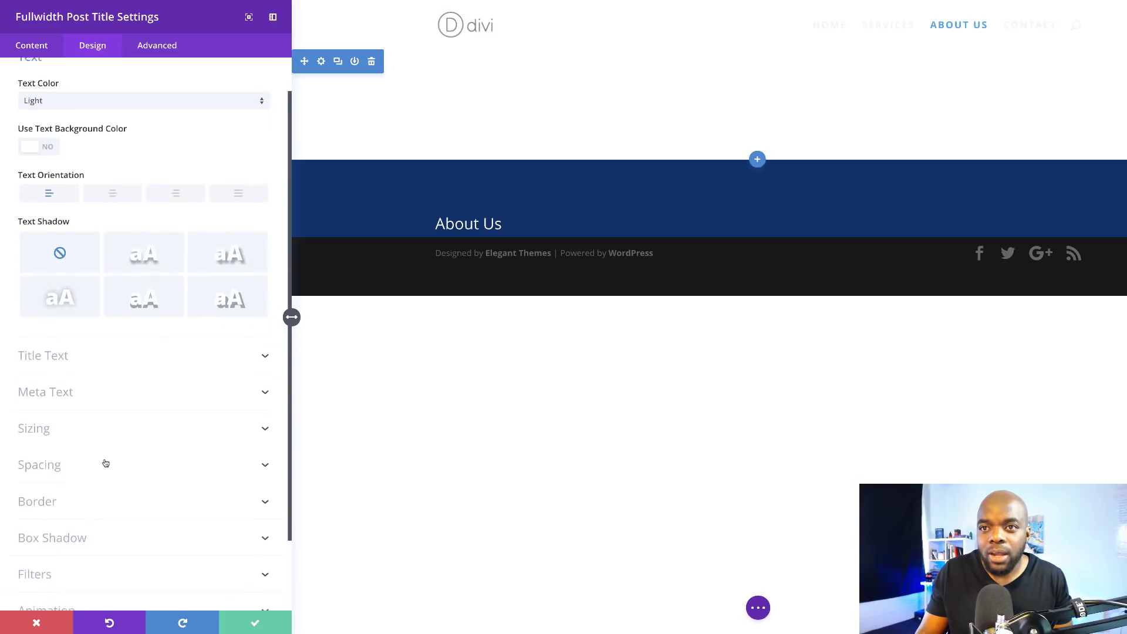
{"action": "left_click", "coordinate": [51, 455]}
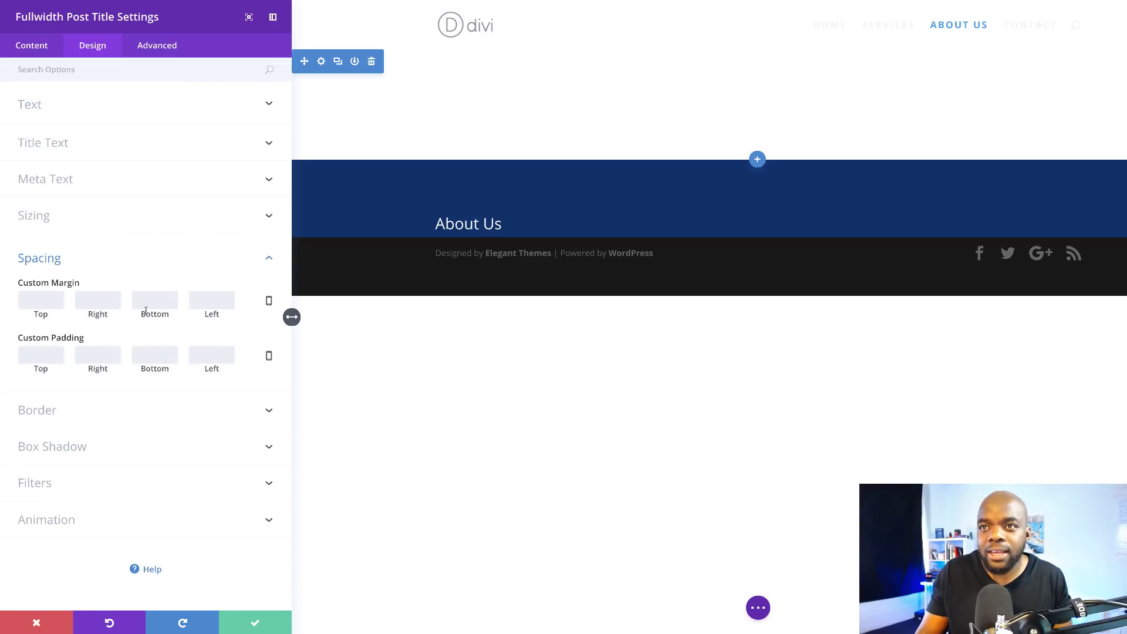
{"action": "left_click", "coordinate": [152, 355]}
{"action": "type", "text": "20"}
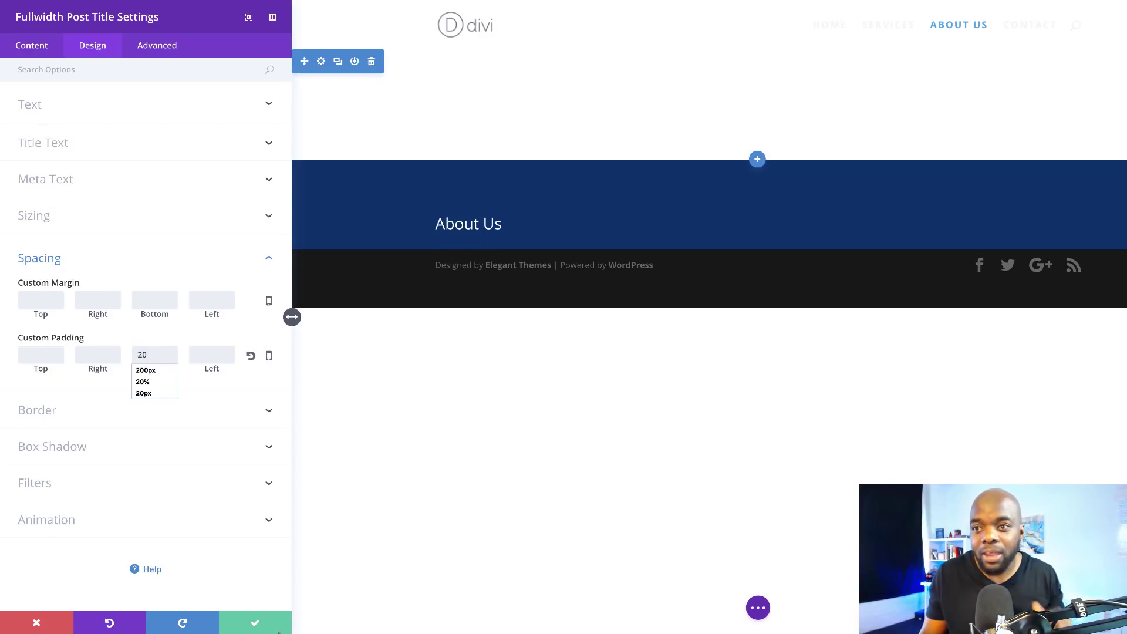
{"action": "left_click", "coordinate": [255, 624]}
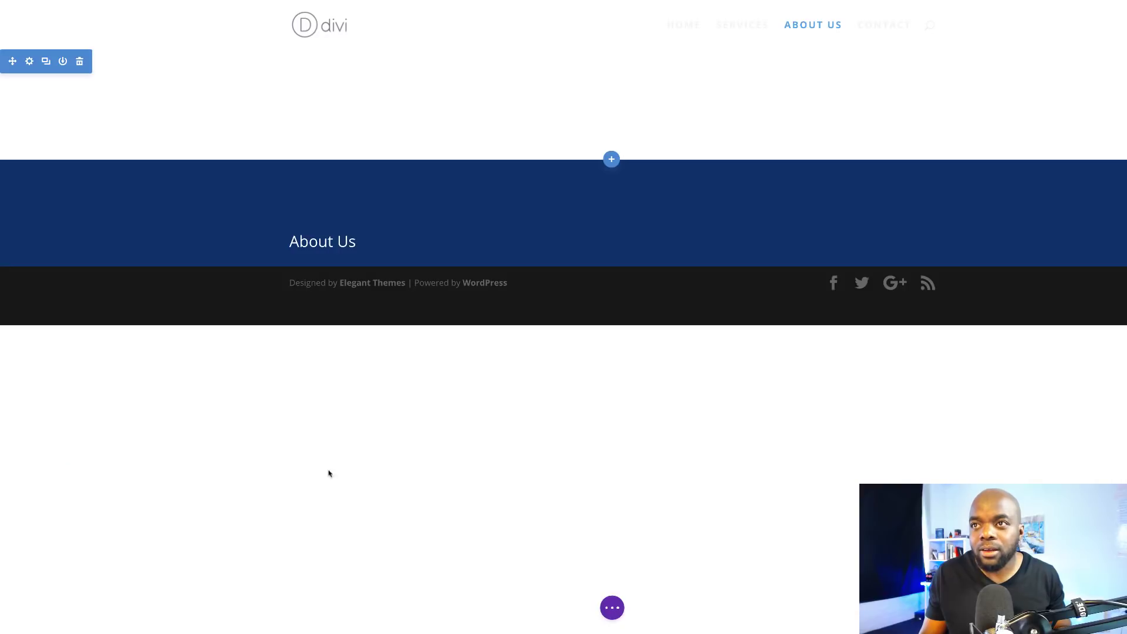
Step: Drag the navy About Us section up toward the top of the page
{"action": "mouse_move", "coordinate": [141, 219]}
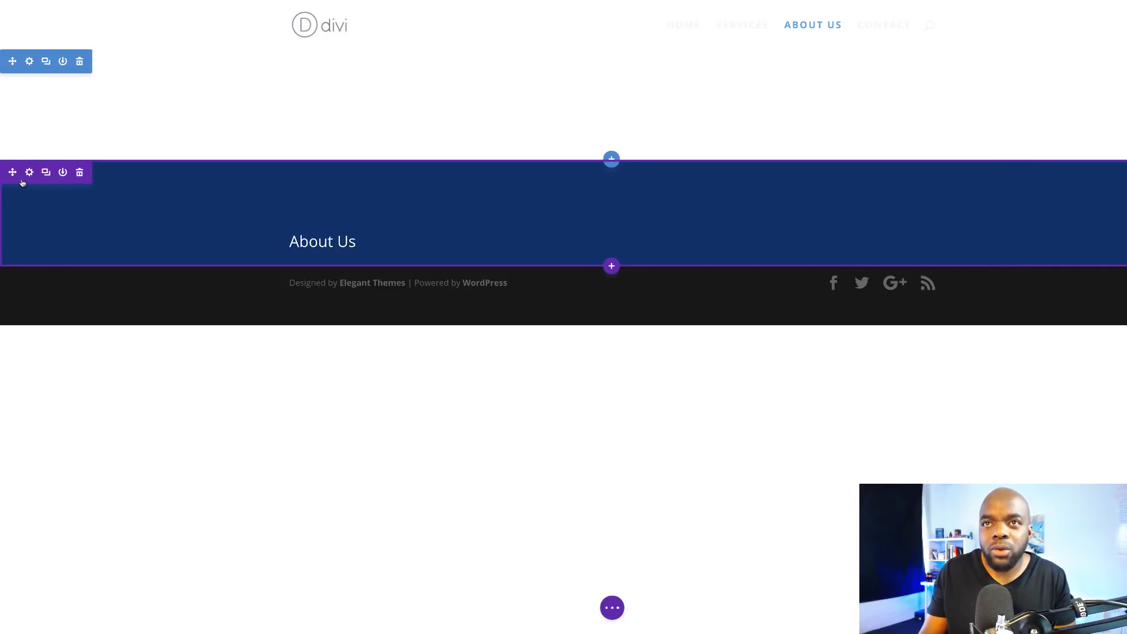
{"action": "left_click_drag", "start_coordinate": [13, 172], "coordinate": [13, 58]}
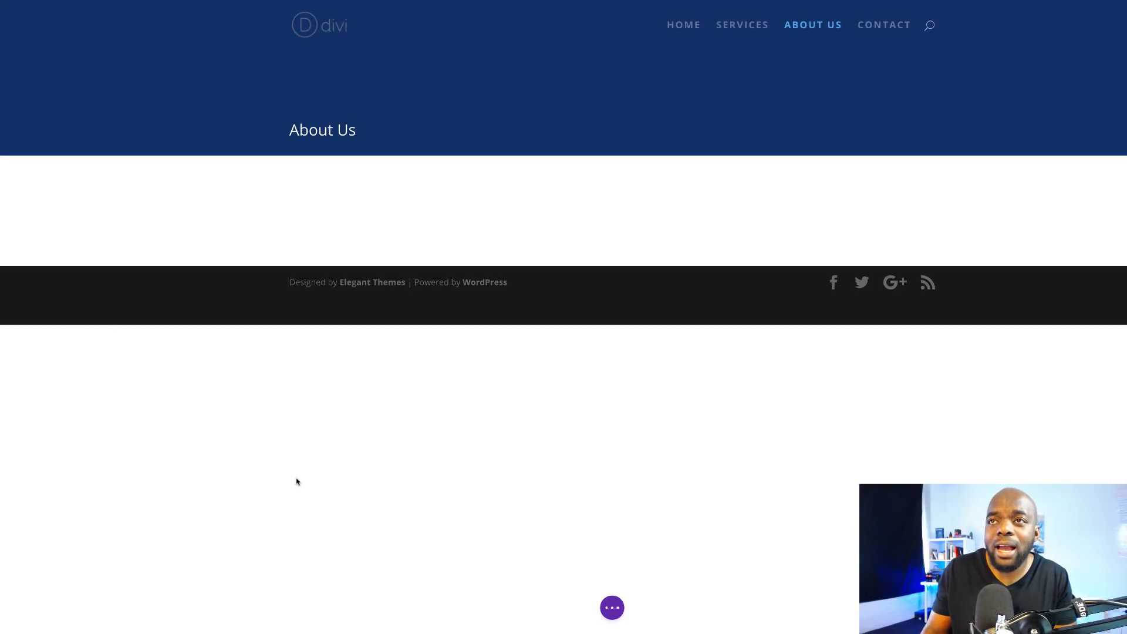
{"action": "mouse_move", "coordinate": [141, 73]}
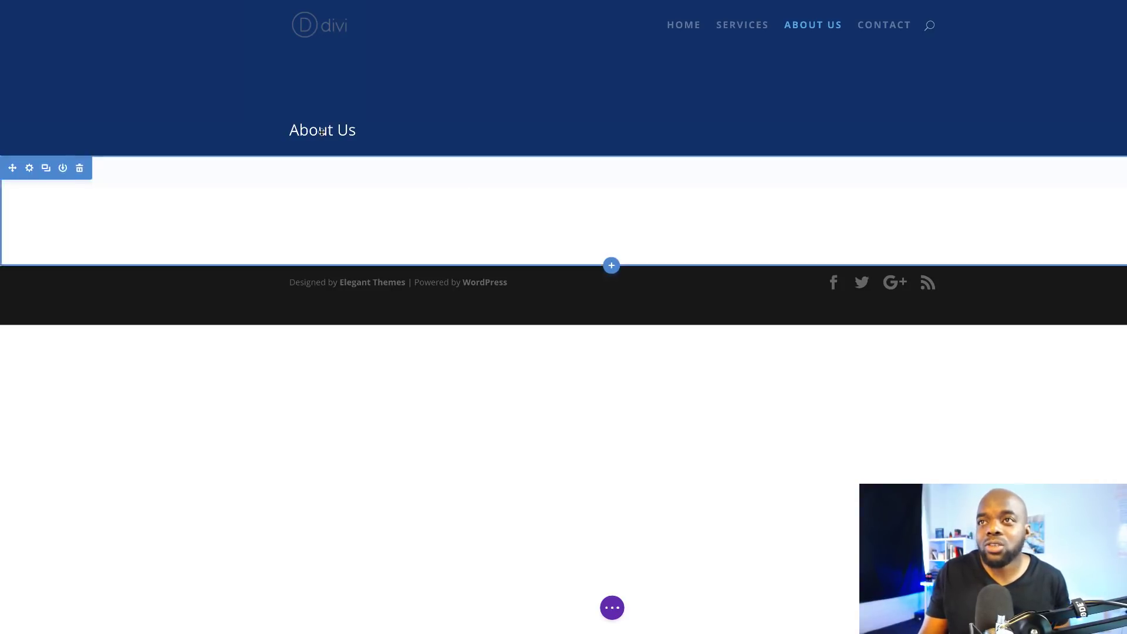
{"action": "mouse_move", "coordinate": [375, 132]}
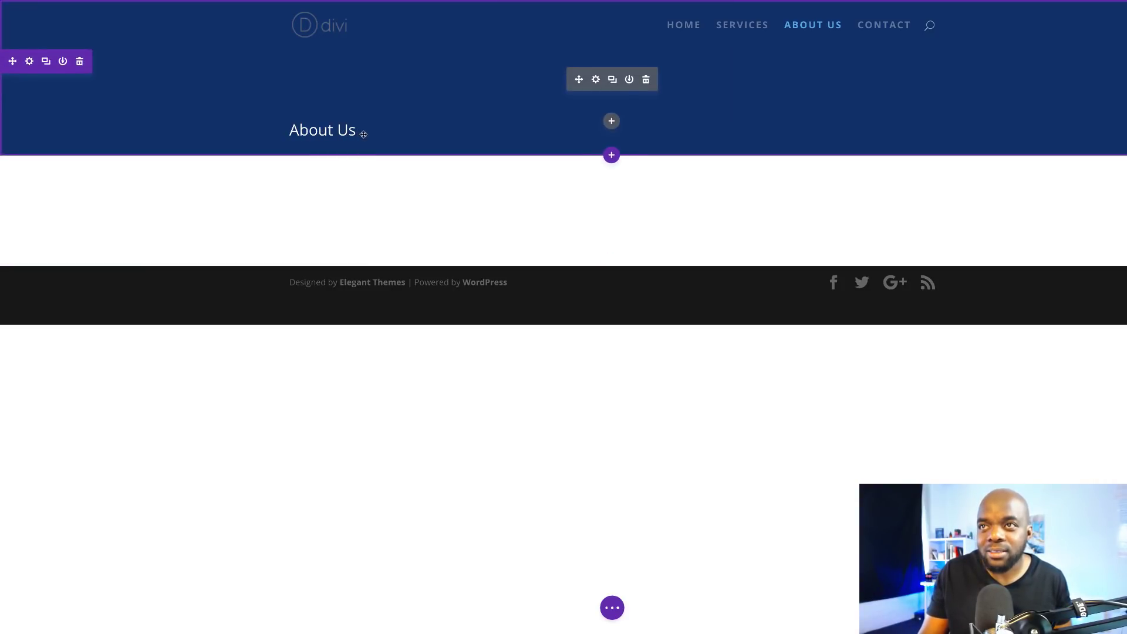
Step: Style the title text uppercase in Poppins with 4px letter spacing and 1.2em line height
{"action": "left_click", "coordinate": [595, 79]}
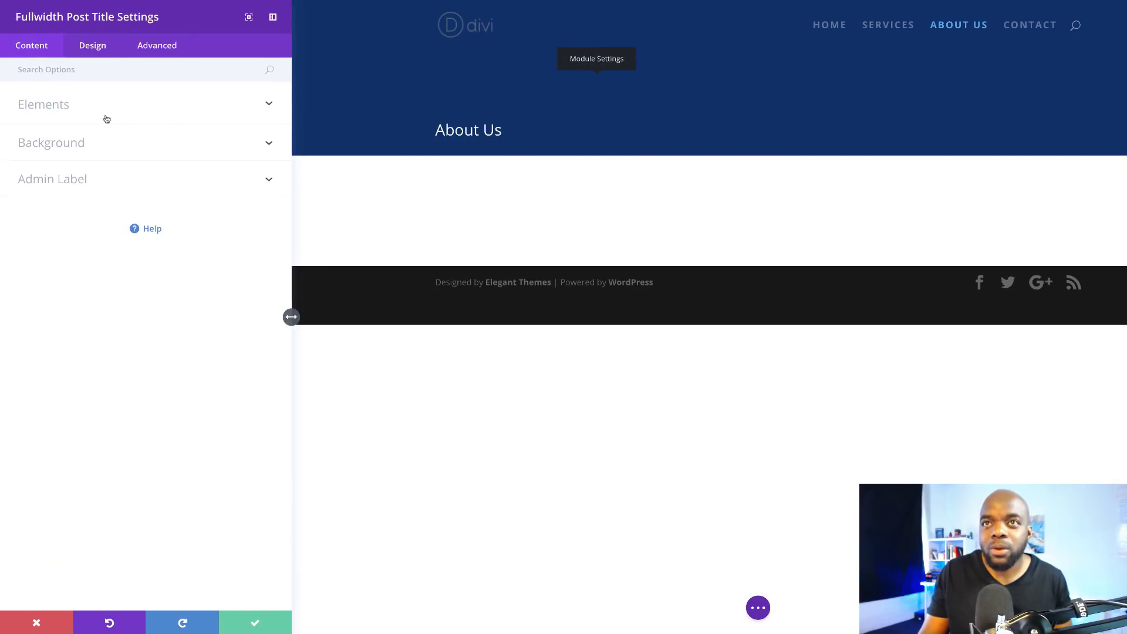
{"action": "left_click", "coordinate": [95, 49]}
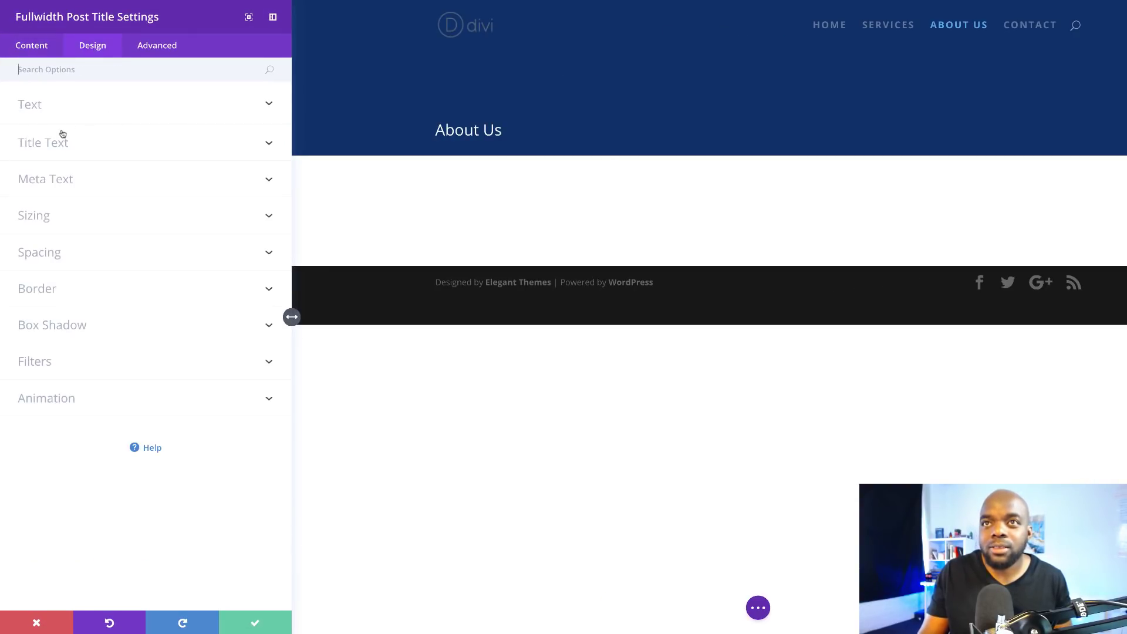
{"action": "left_click", "coordinate": [38, 107]}
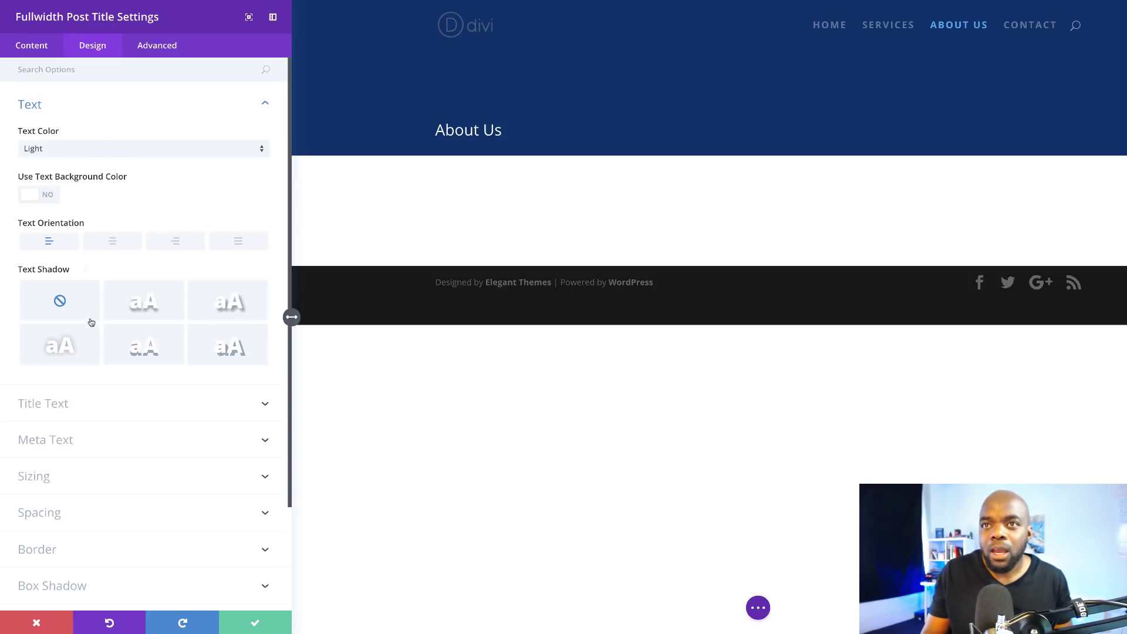
{"action": "scroll", "coordinate": [116, 378], "scroll_direction": "down", "scroll_amount": 1}
{"action": "scroll", "coordinate": [116, 378], "scroll_direction": "down", "scroll_amount": 1}
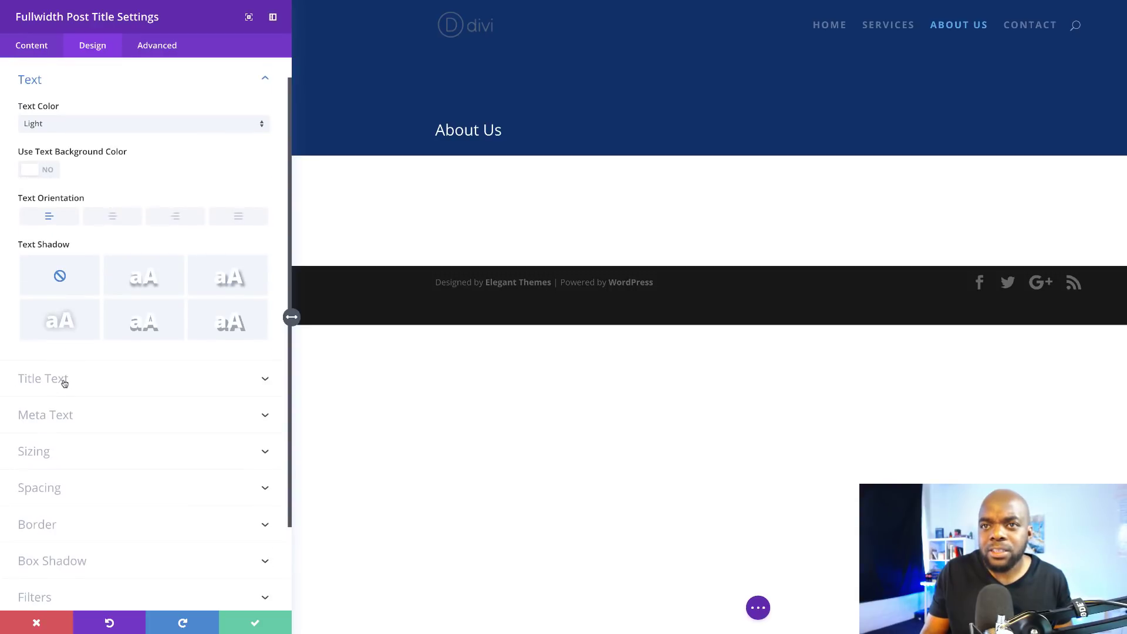
{"action": "left_click", "coordinate": [64, 380]}
{"action": "scroll", "coordinate": [99, 387], "scroll_direction": "down", "scroll_amount": 3}
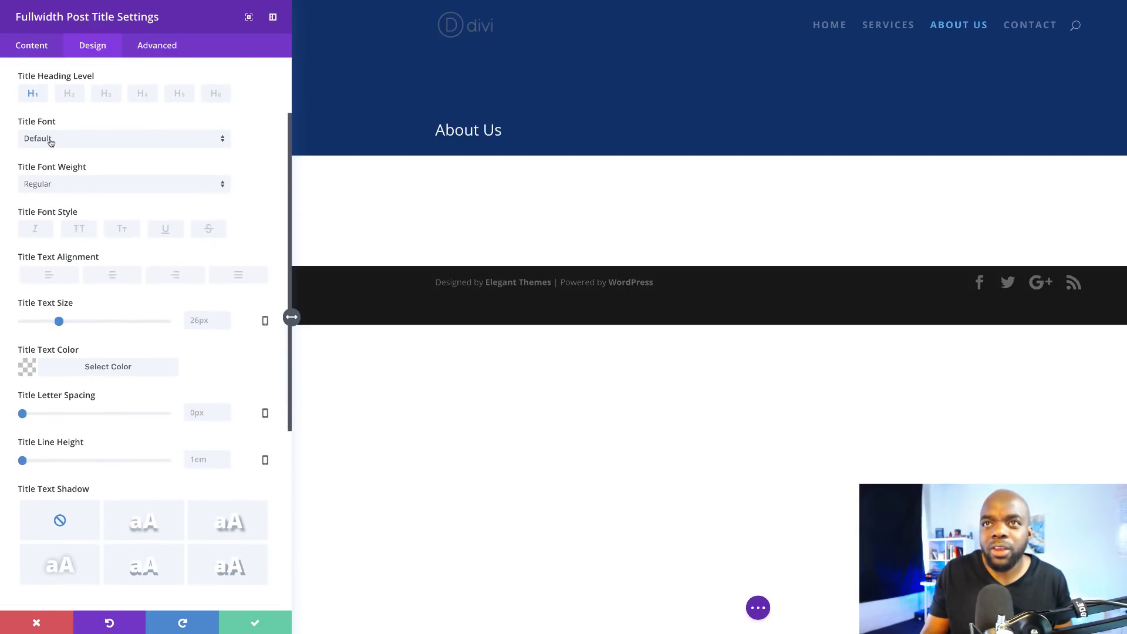
{"action": "left_click", "coordinate": [82, 228]}
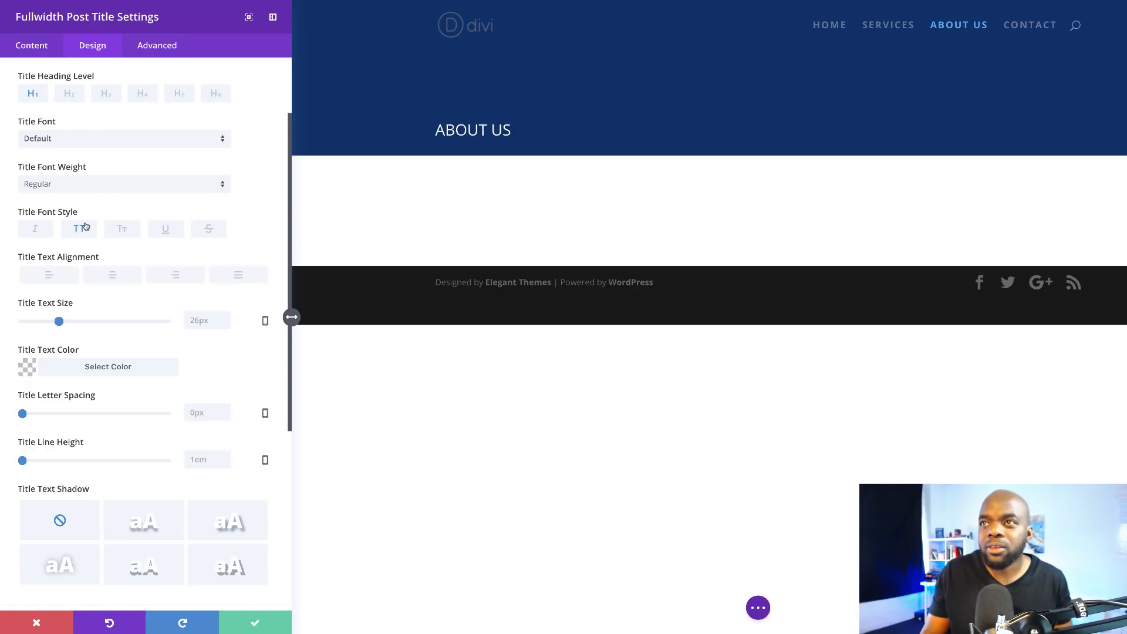
{"action": "left_click", "coordinate": [72, 139]}
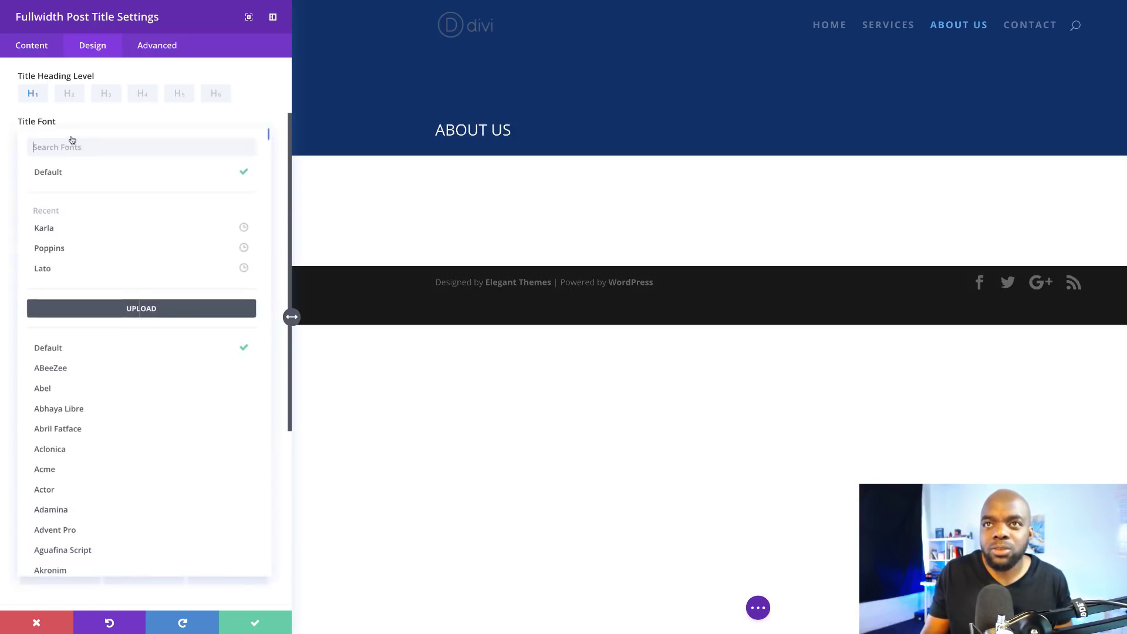
{"action": "left_click", "coordinate": [63, 250]}
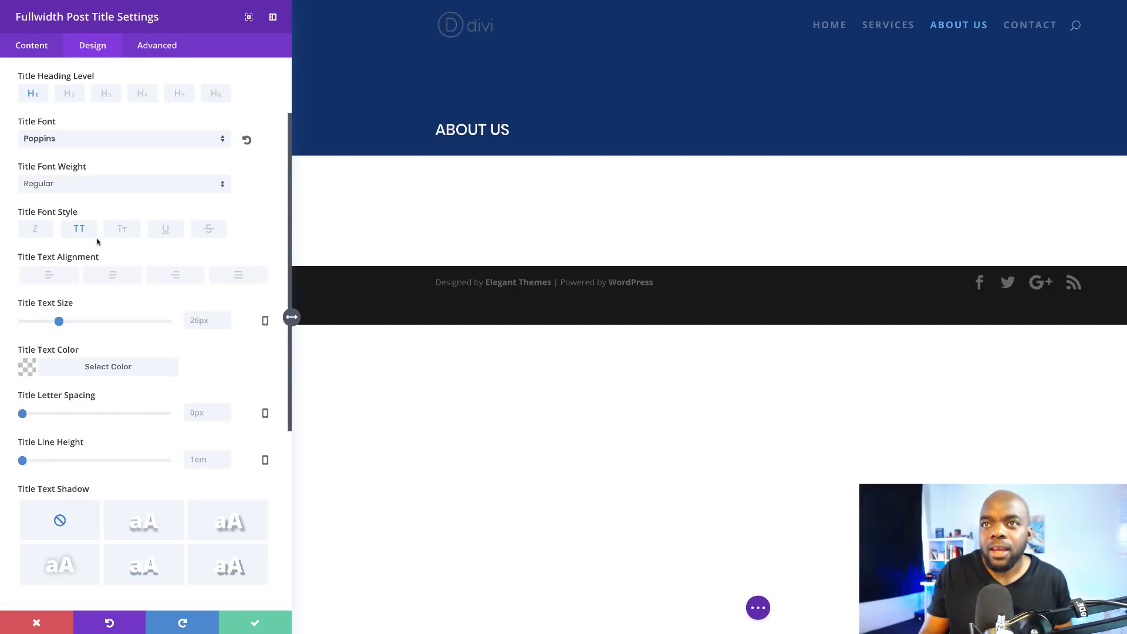
{"action": "left_click_drag", "start_coordinate": [22, 414], "coordinate": [28, 415]}
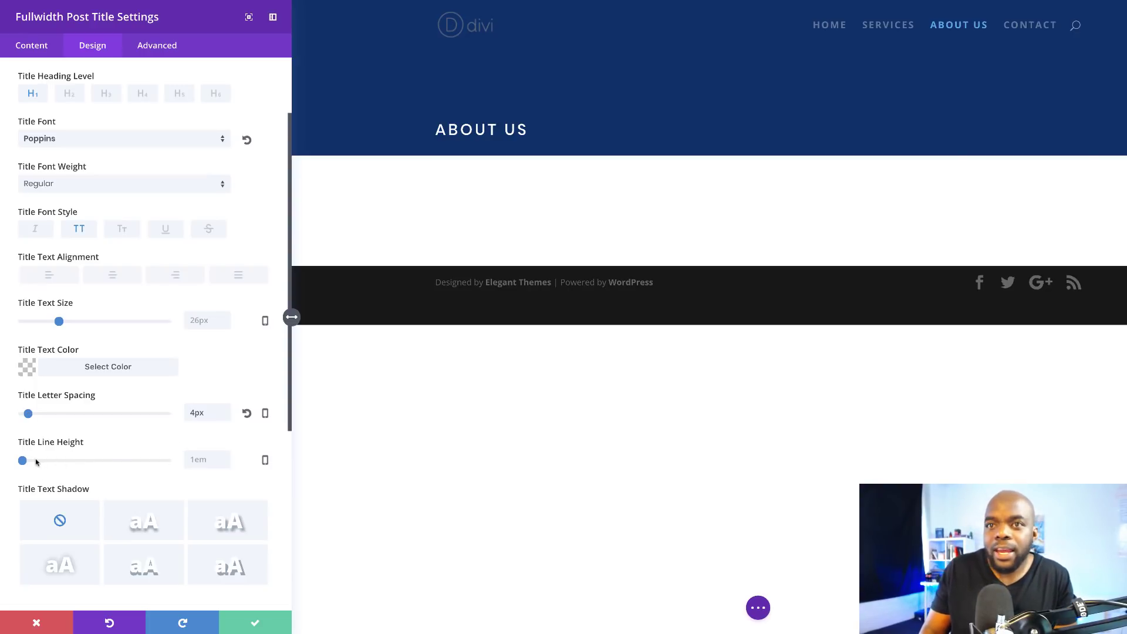
{"action": "left_click_drag", "start_coordinate": [23, 461], "coordinate": [39, 465]}
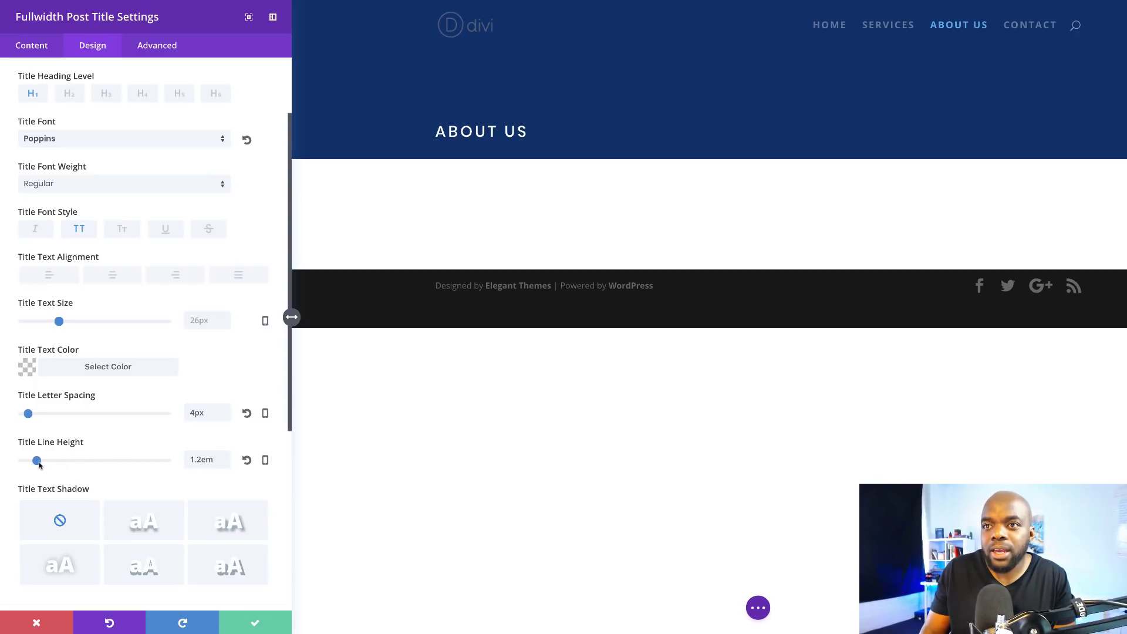
Step: Colour the title semi-transparent cyan rgba(14,222,249,0.56) and save the module settings
{"action": "scroll", "coordinate": [174, 352], "scroll_direction": "down", "scroll_amount": 1}
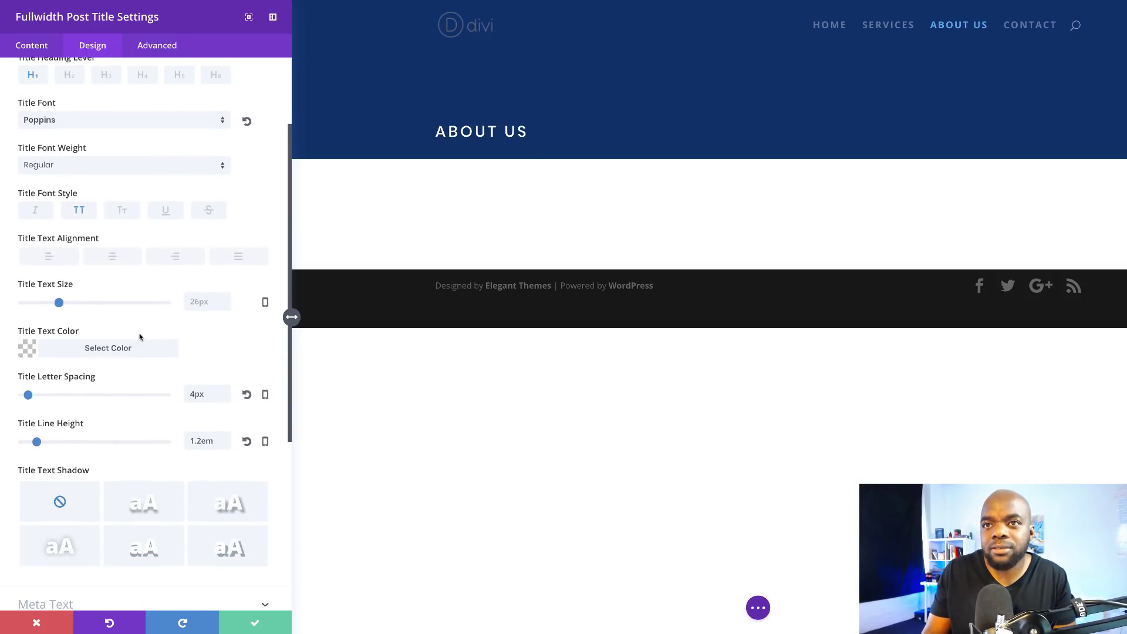
{"action": "left_click", "coordinate": [27, 352]}
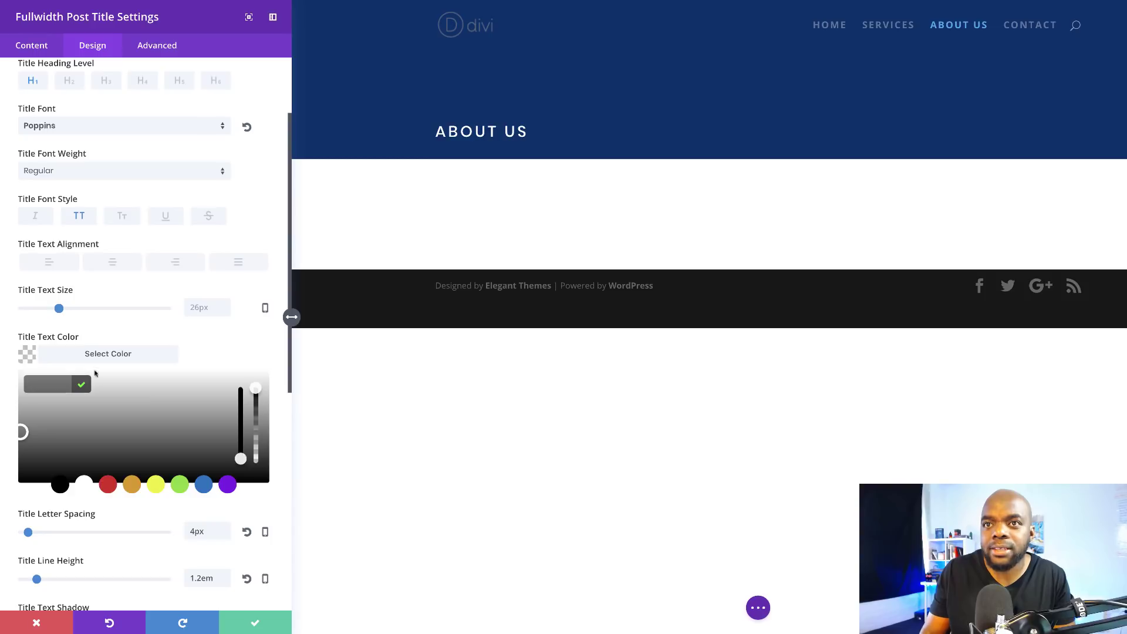
{"action": "left_click", "coordinate": [203, 484]}
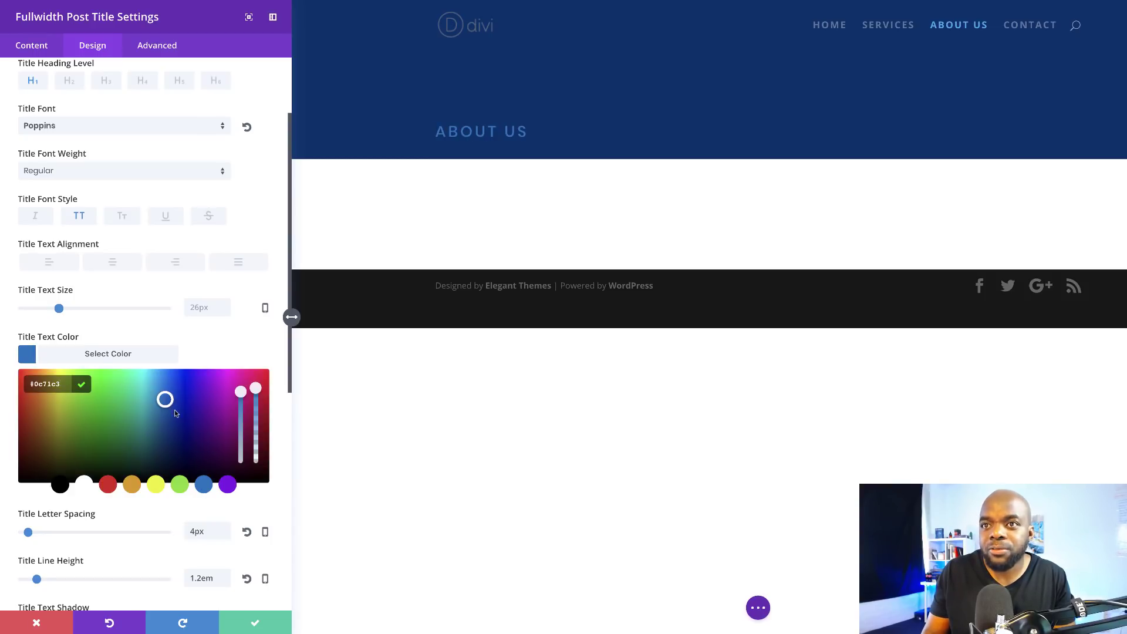
{"action": "left_click_drag", "start_coordinate": [165, 399], "coordinate": [151, 373]}
{"action": "left_click_drag", "start_coordinate": [255, 389], "coordinate": [258, 428]}
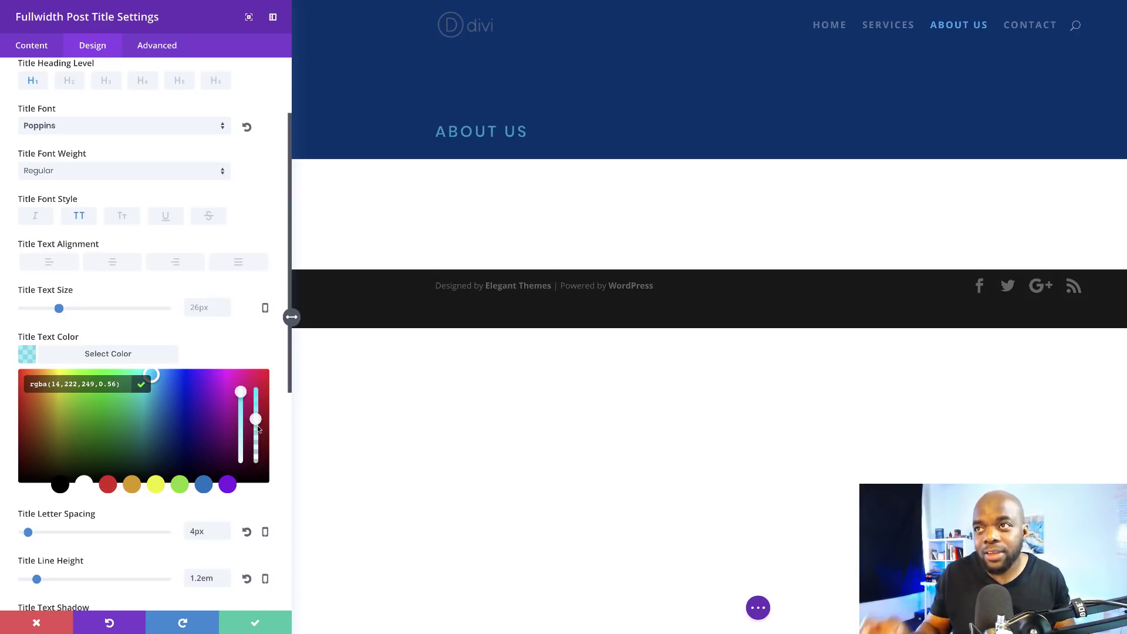
{"action": "left_click", "coordinate": [255, 622]}
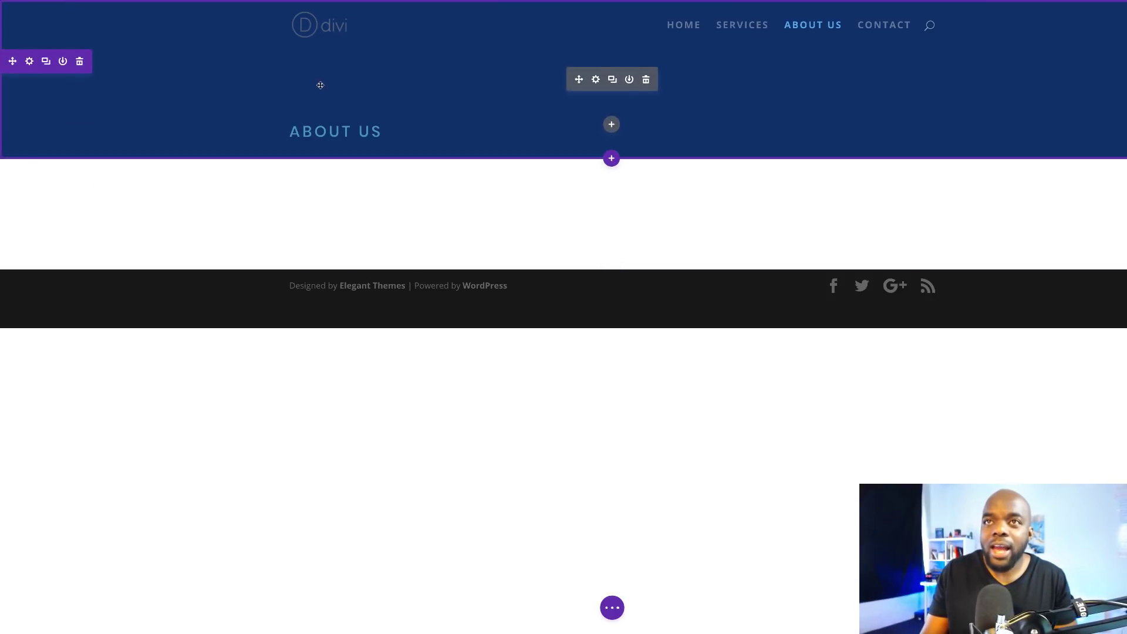
Step: Open Save Section To Library for the header and name the layout 'page headers'
{"action": "mouse_move", "coordinate": [213, 116]}
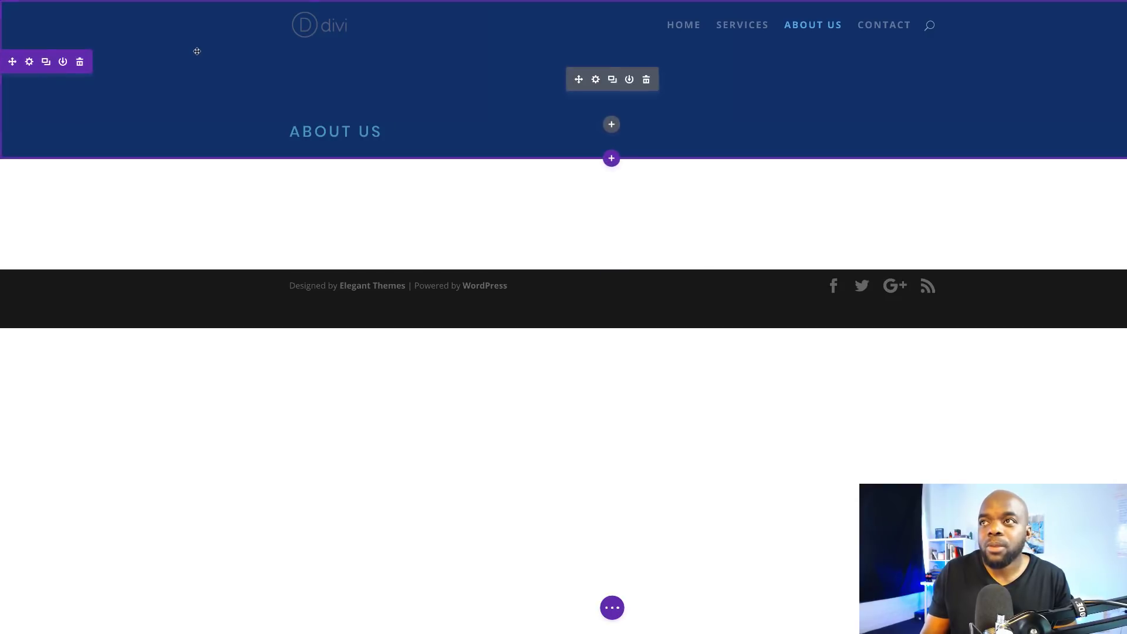
{"action": "left_click", "coordinate": [62, 62]}
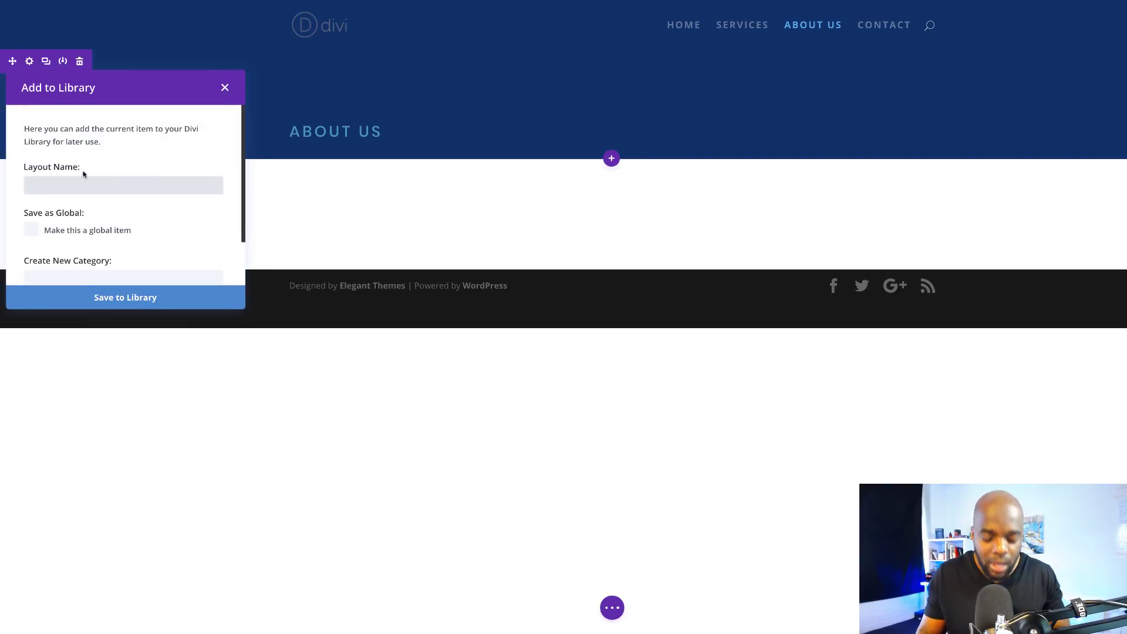
{"action": "type", "text": "page headers"}
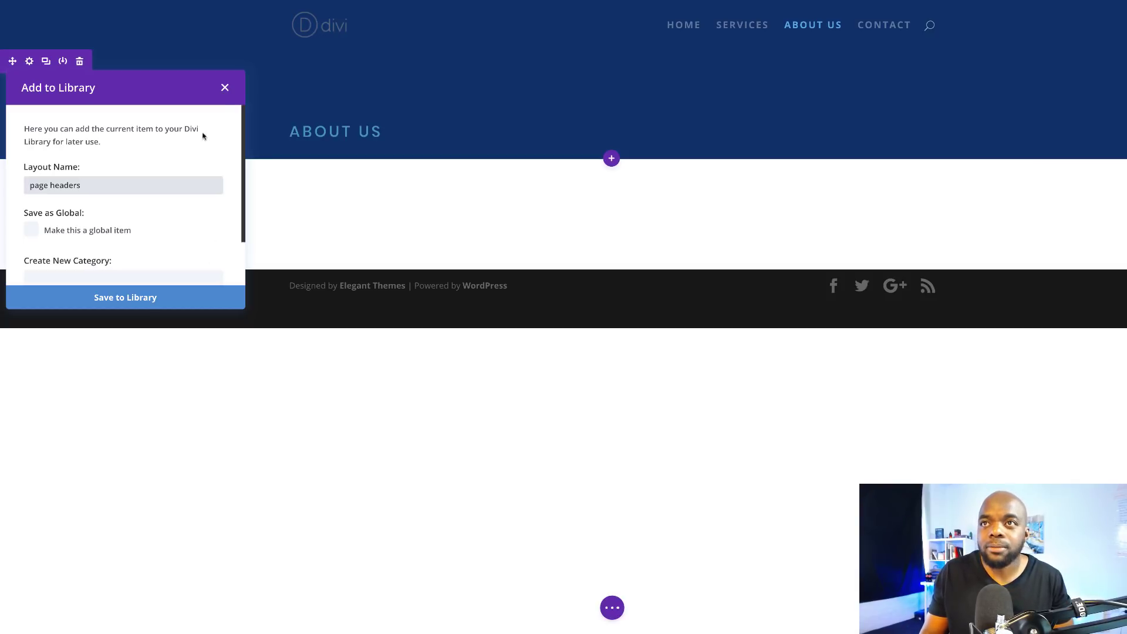
Step: Close the Add to Library dialog without saving
{"action": "left_click", "coordinate": [225, 88]}
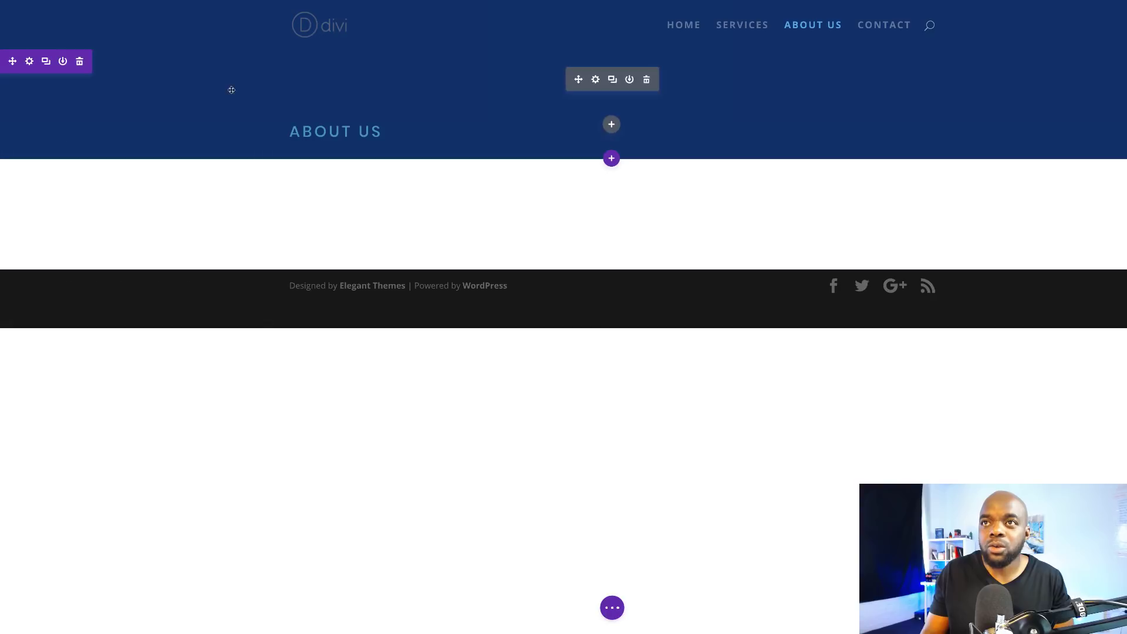